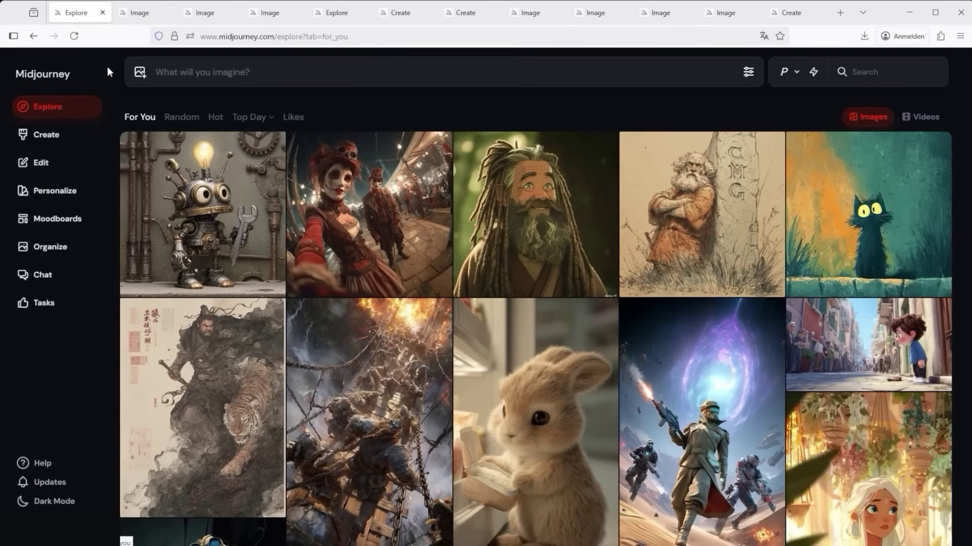
pyautogui.click(135, 13)
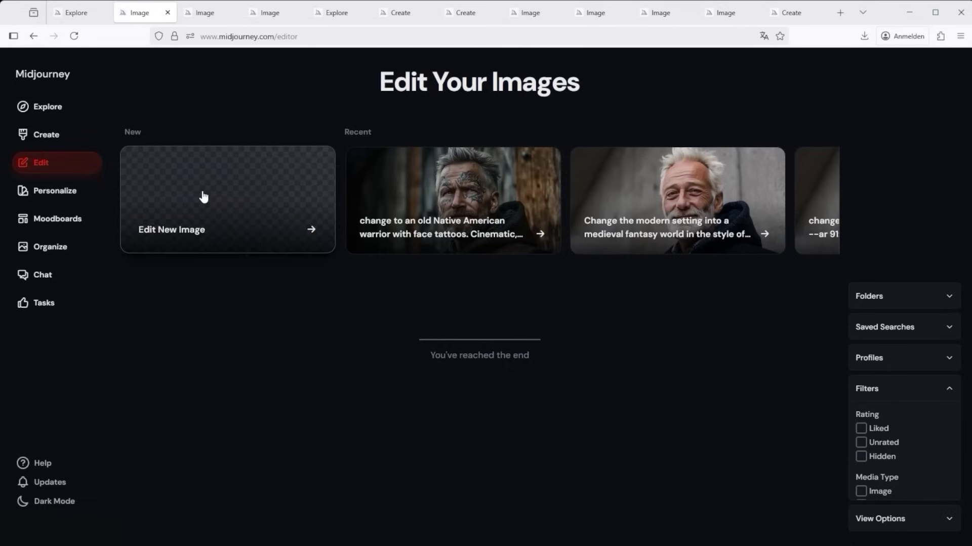
pyautogui.click(210, 13)
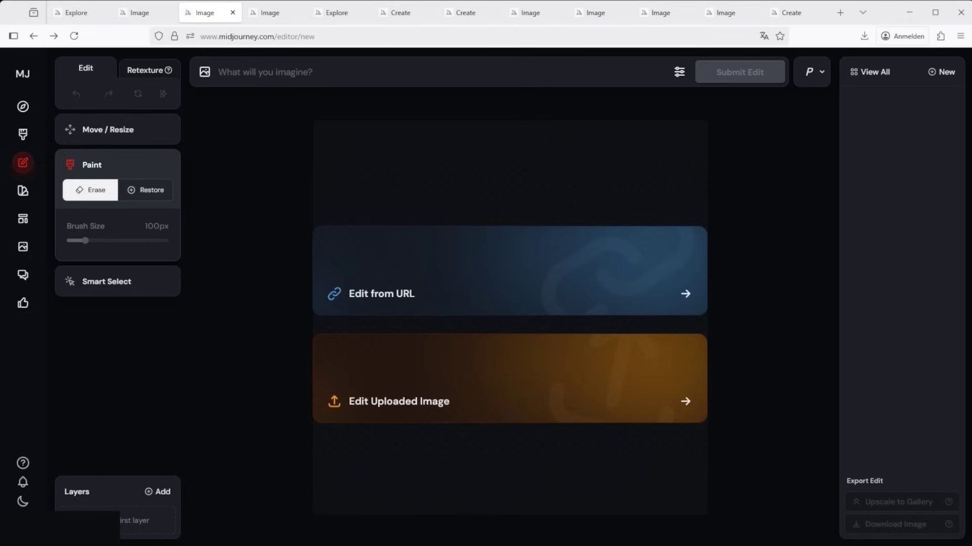
pyautogui.click(277, 14)
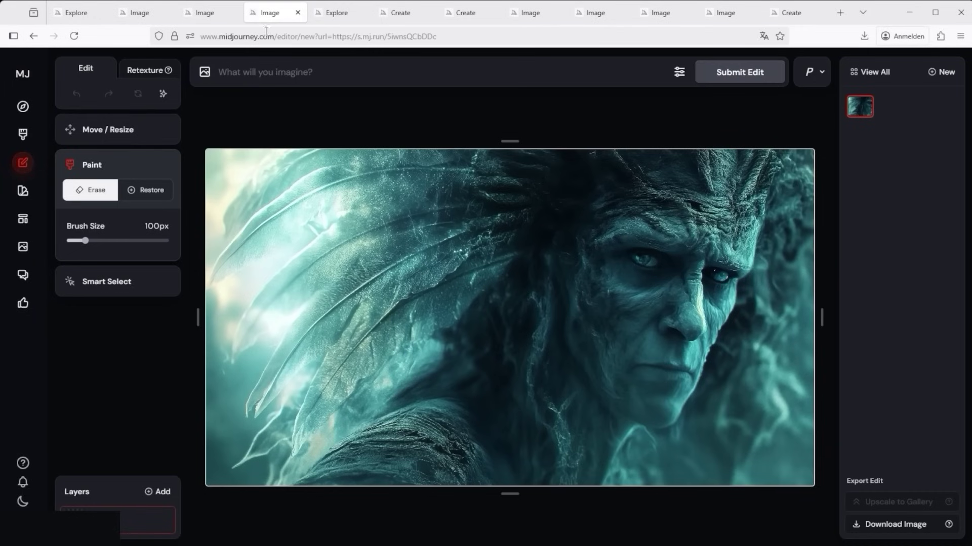
pyautogui.click(338, 13)
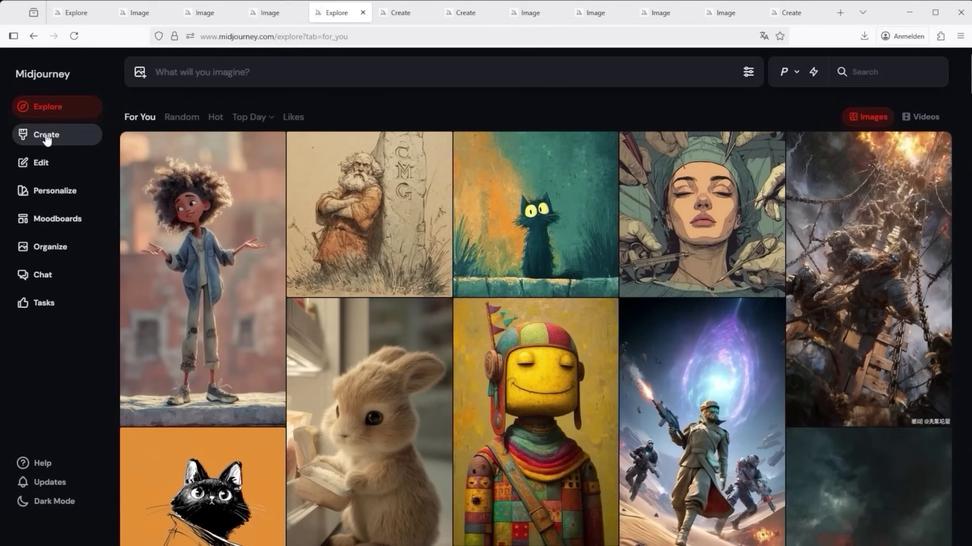
# From the Create page, open the first white-haired, bearded older-man portrait in the image editor via More > Editor.
pyautogui.click(400, 12)
pyautogui.rightClick(313, 220)
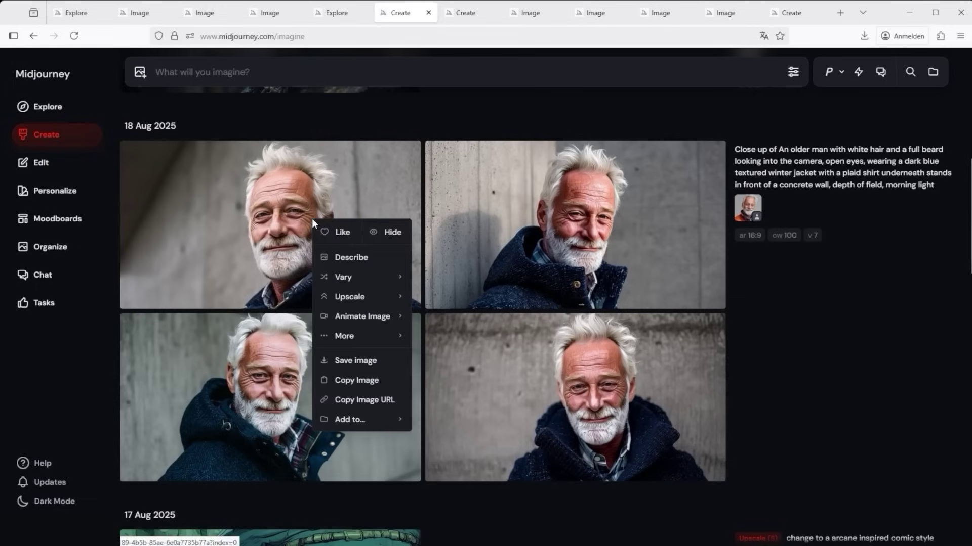
pyautogui.moveTo(362, 342)
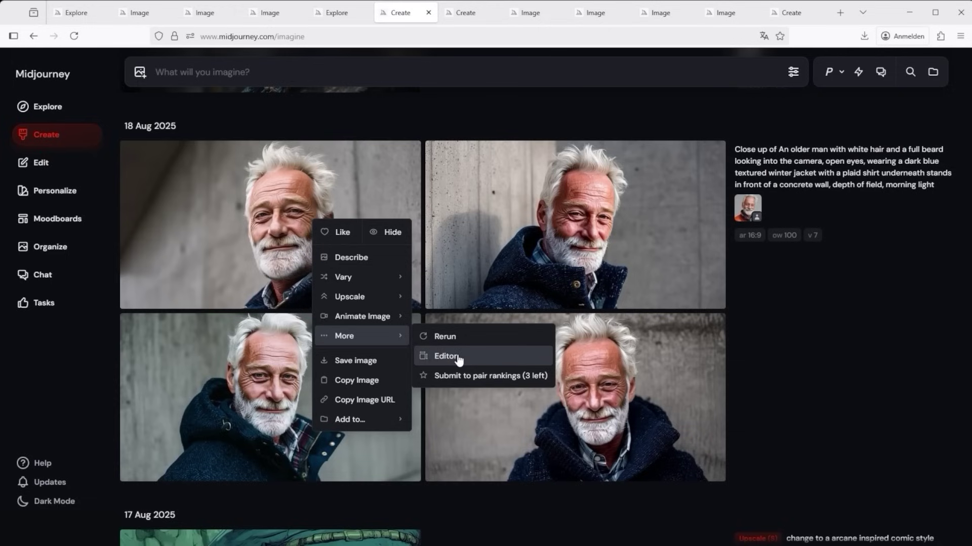
pyautogui.click(475, 13)
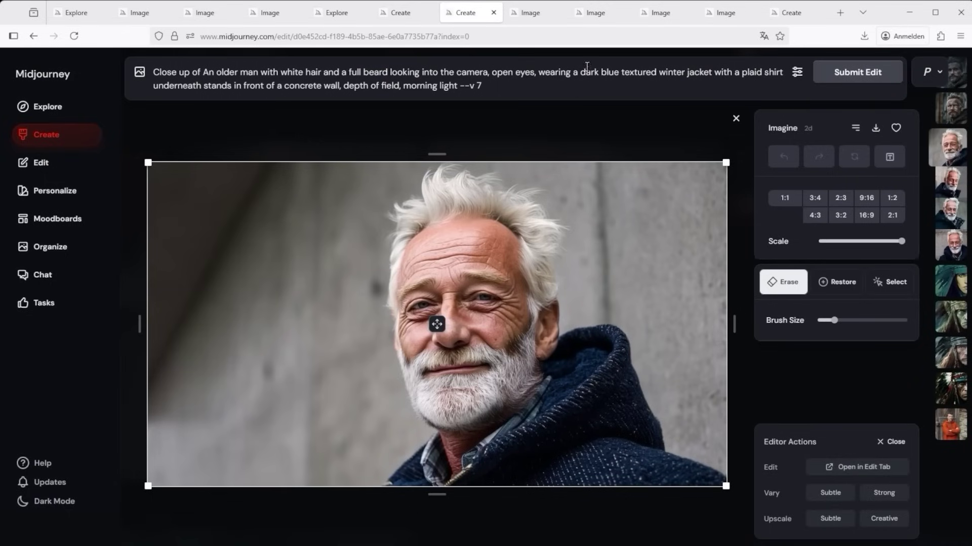
# Retexture the portrait with the prompt 'Change to a Viking with a black tattoo' and view the results.
pyautogui.click(546, 19)
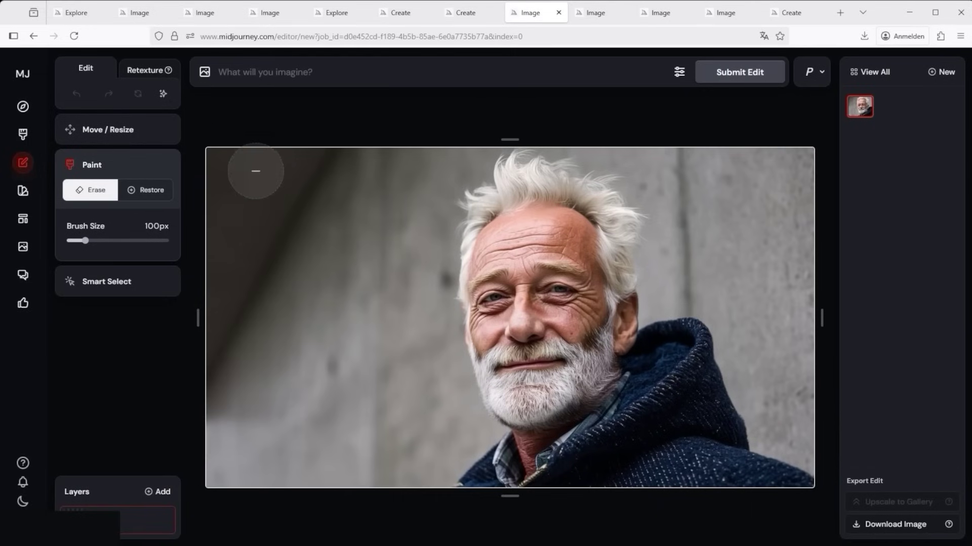
pyautogui.click(144, 74)
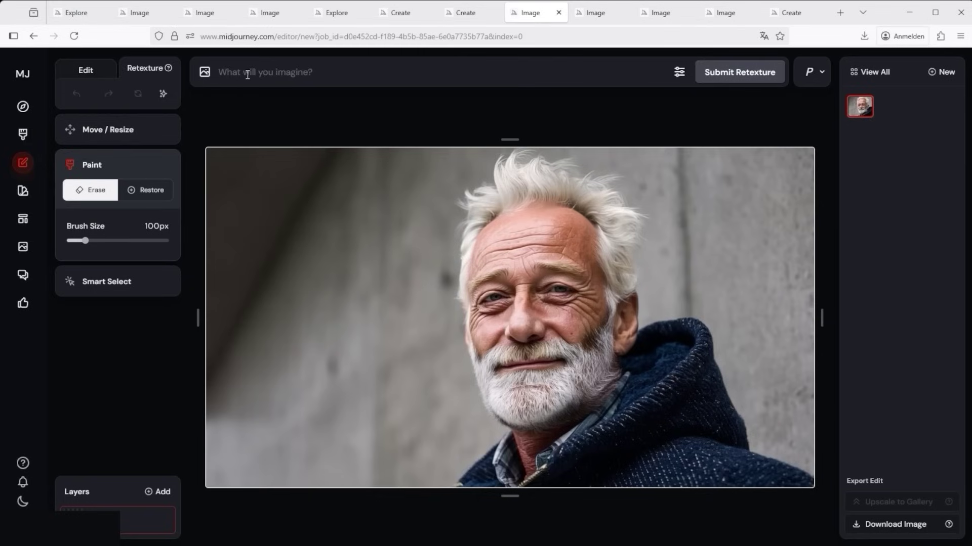
pyautogui.write('Change to a Viking with a black tattoo')
pyautogui.moveTo(383, 74); pyautogui.dragTo(216, 71)
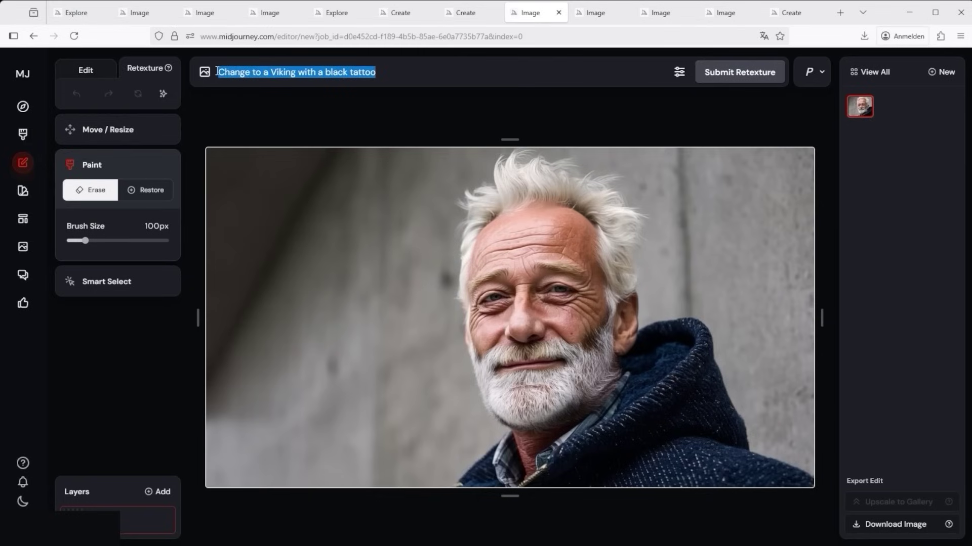
pyautogui.click(596, 14)
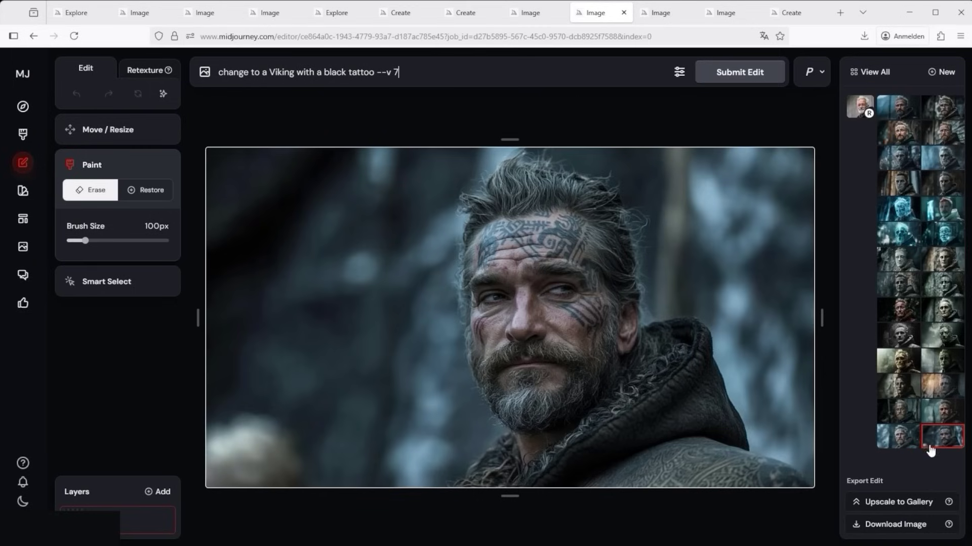
# Compare the blond and tattooed Viking variations with the stone statue and Orc versions, ending on Create.
pyautogui.click(900, 416)
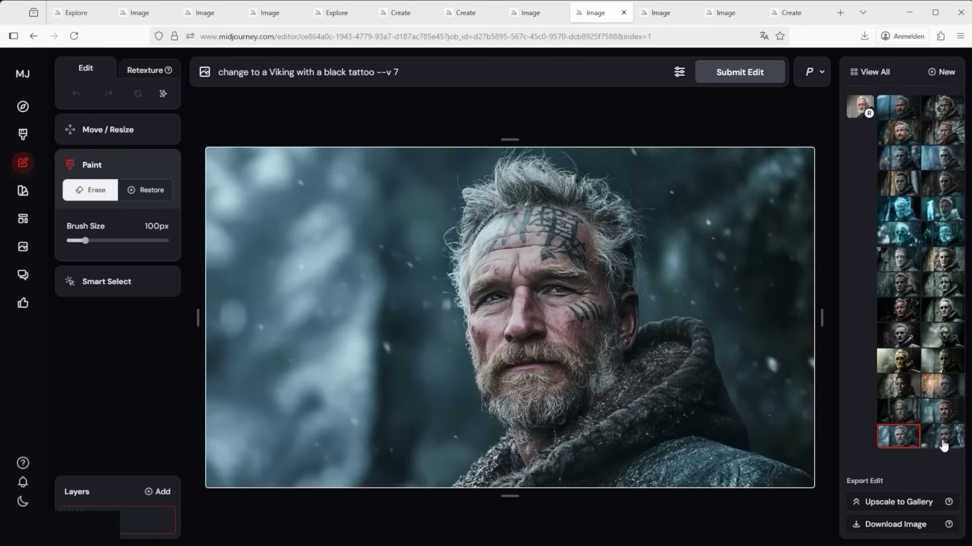
pyautogui.click(943, 445)
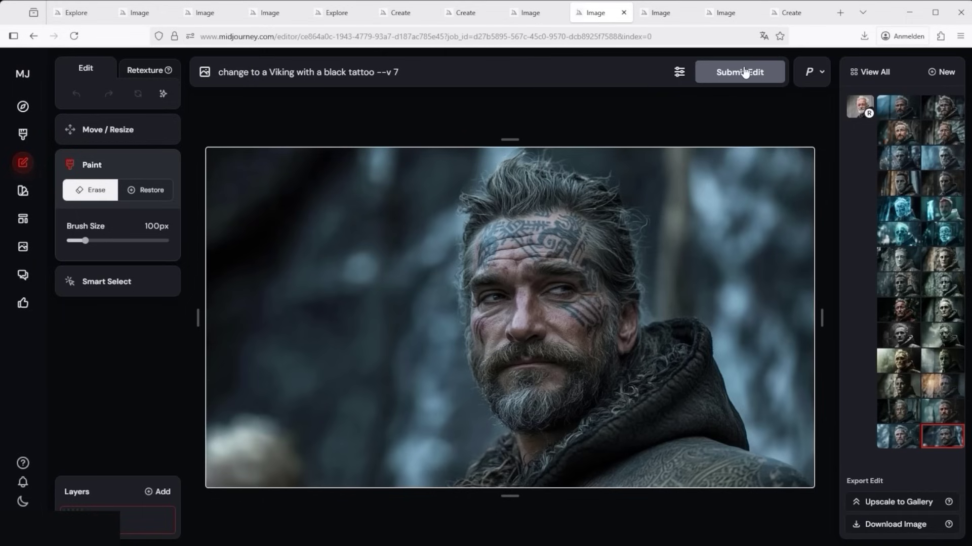
pyautogui.click(667, 12)
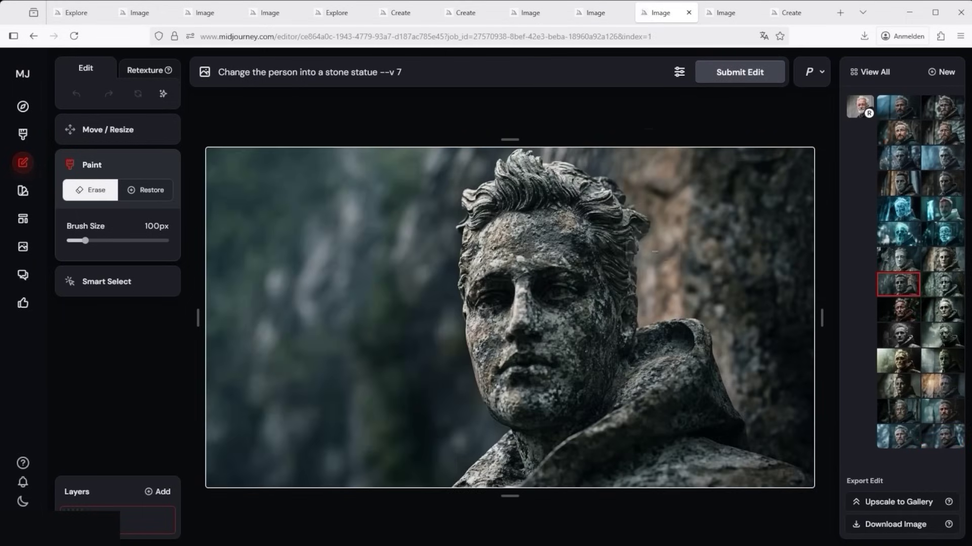
pyautogui.click(726, 15)
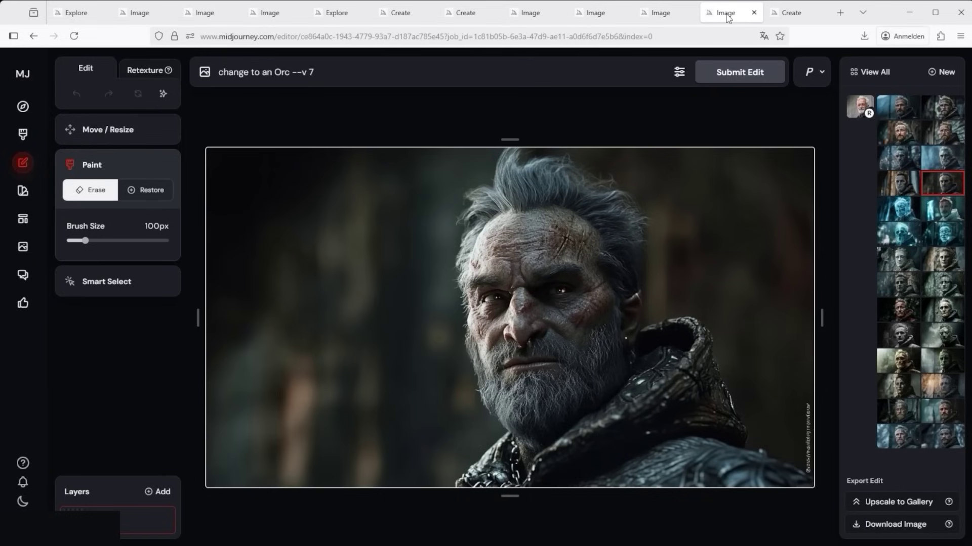
pyautogui.click(940, 435)
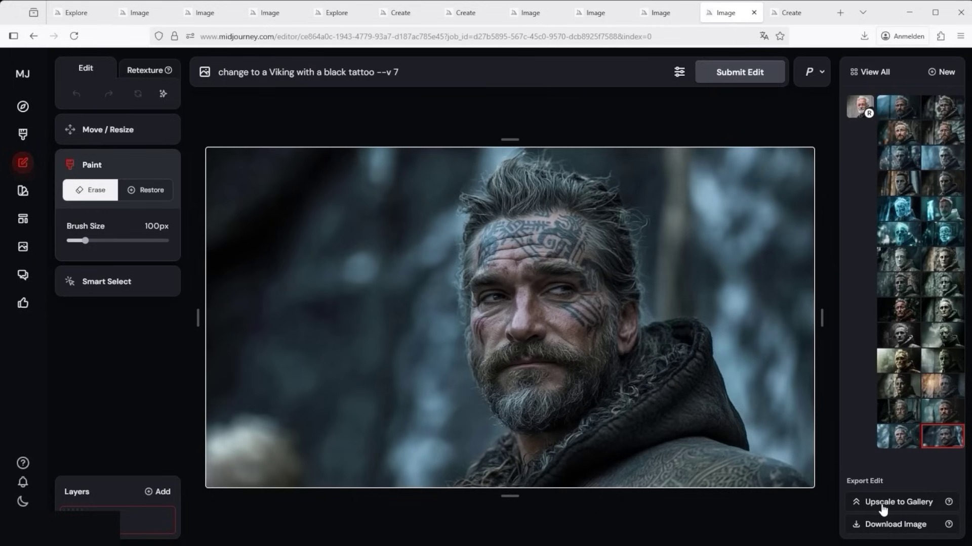
pyautogui.click(787, 19)
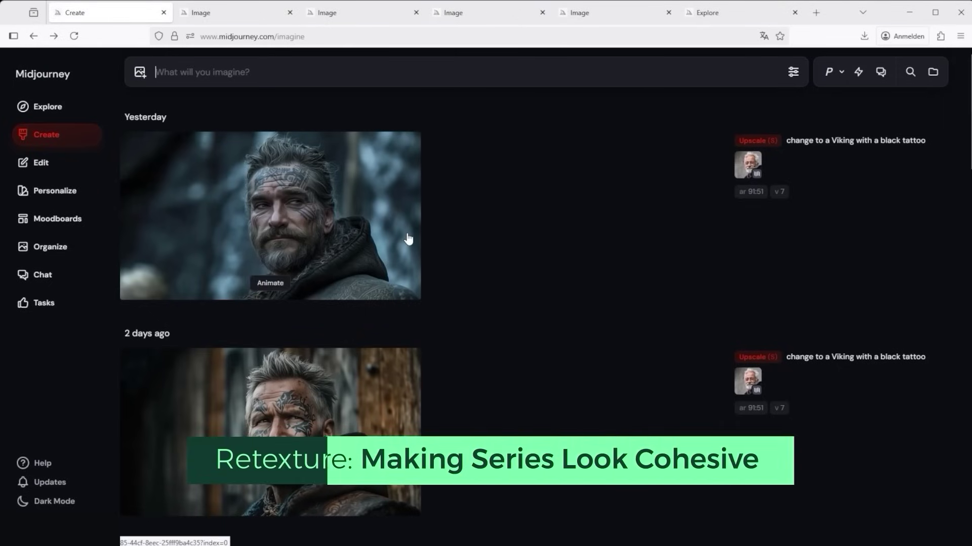
# Open the older-man portrait in the editor, then in its separate editor page.
pyautogui.scroll(-6, 408, 238)
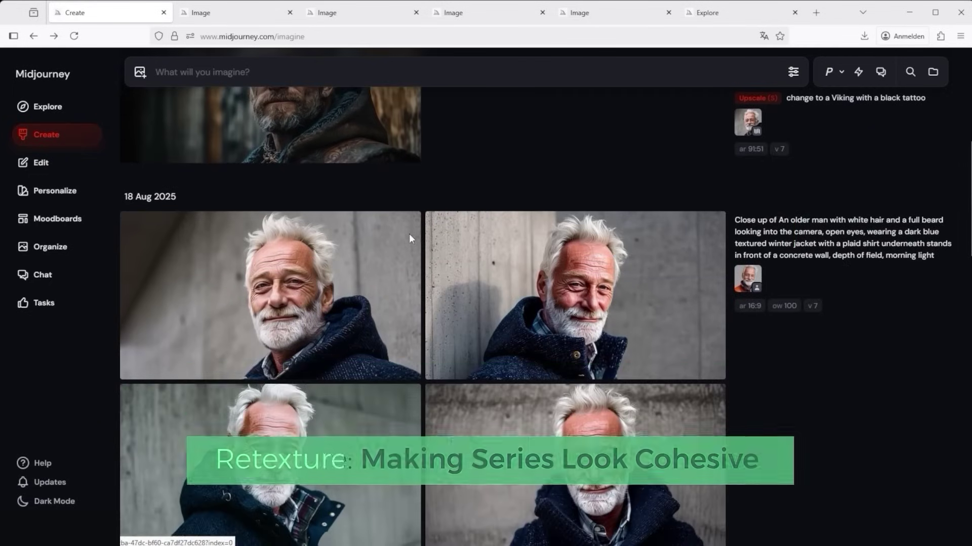
pyautogui.rightClick(358, 234)
pyautogui.moveTo(403, 351)
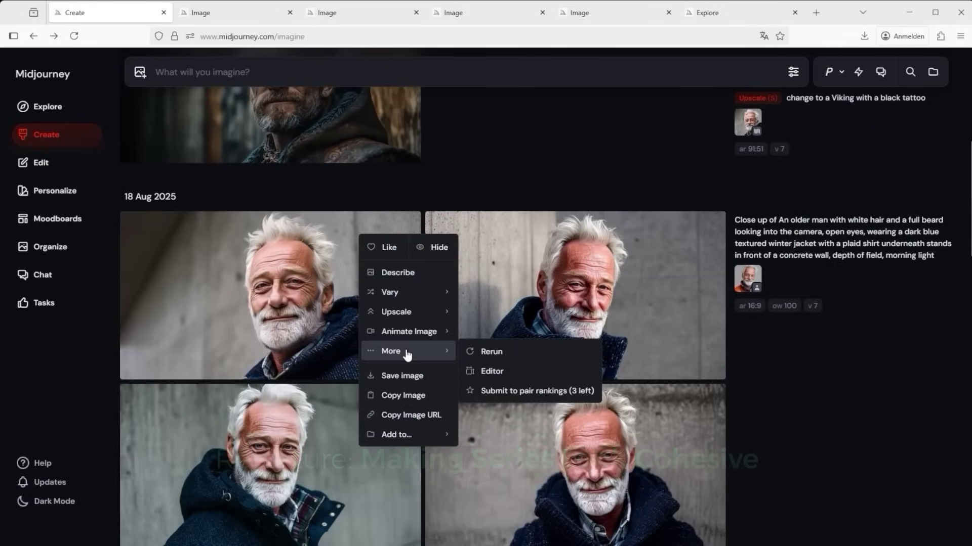
pyautogui.click(489, 372)
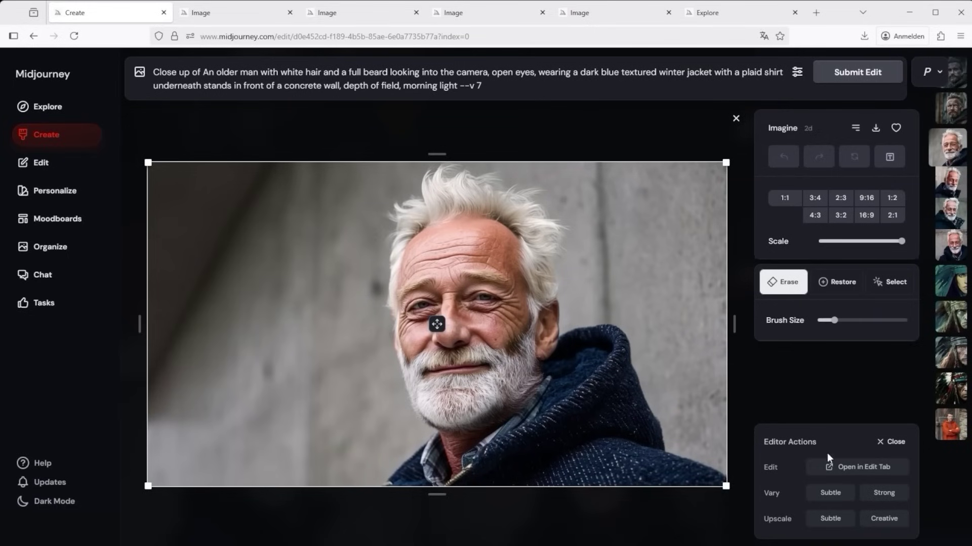
pyautogui.click(861, 468)
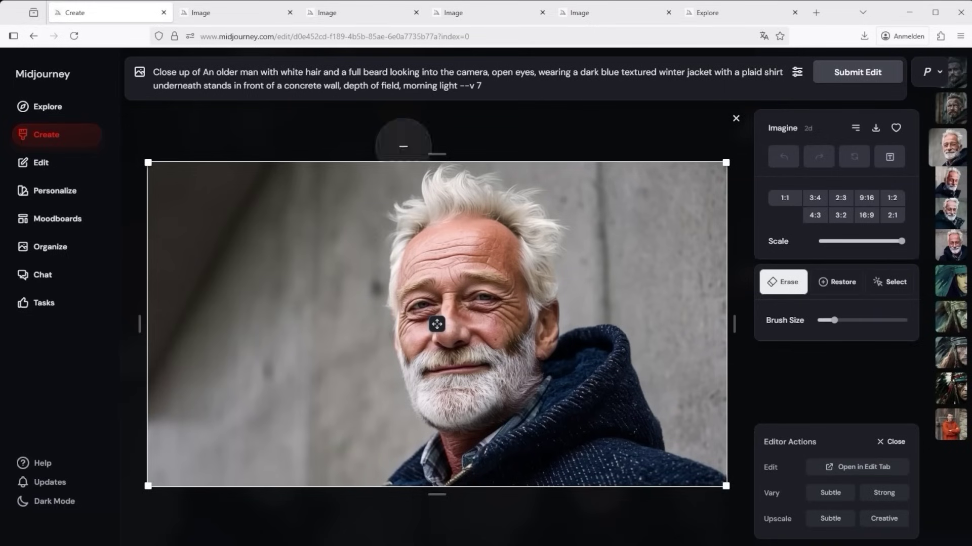
pyautogui.click(217, 14)
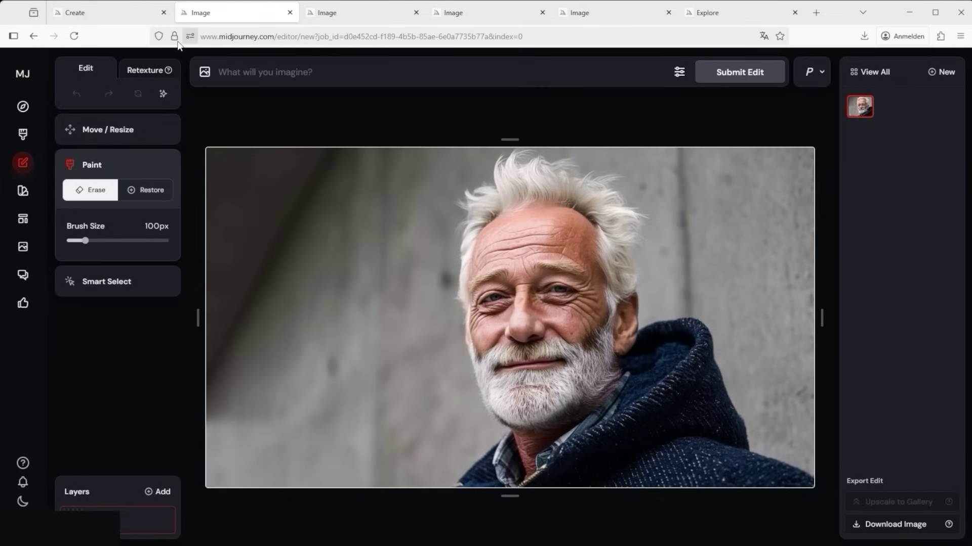
# Try Retexture, preview the style reference image full size, then bring up the medieval fantasy edit.
pyautogui.click(140, 69)
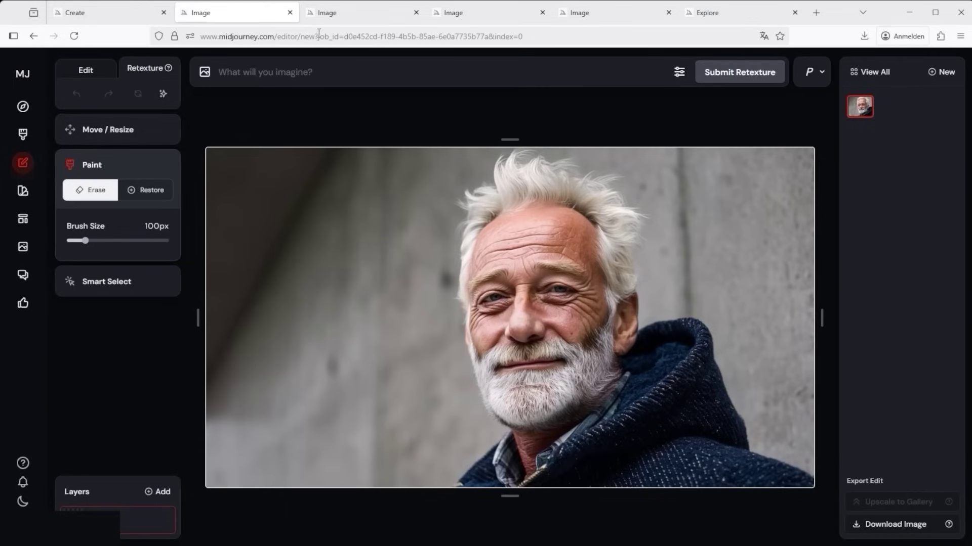
pyautogui.click(333, 15)
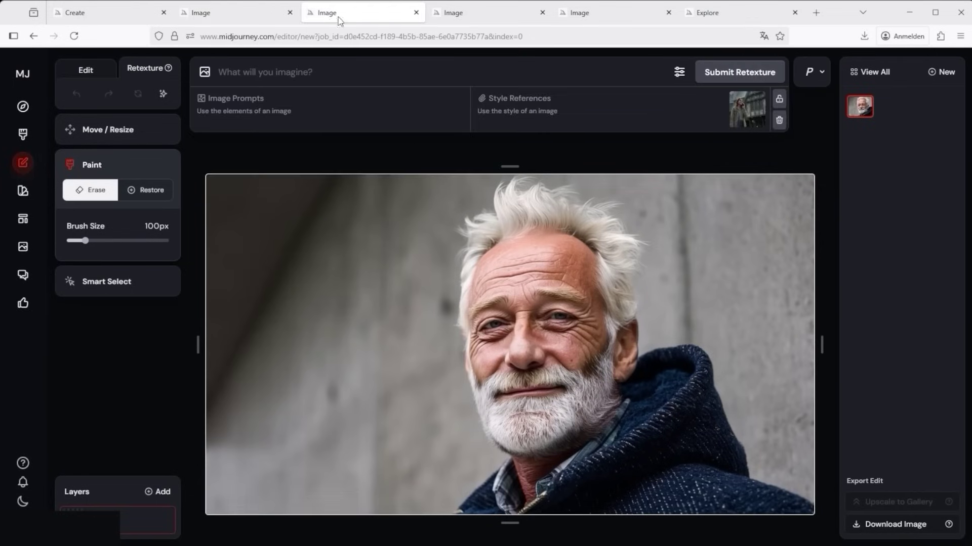
pyautogui.click(737, 112)
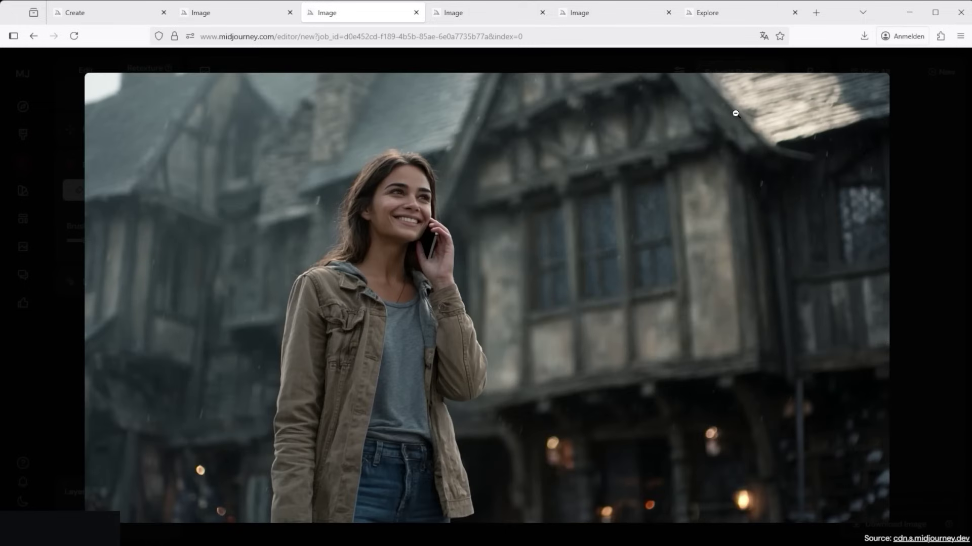
pyautogui.click(28, 213)
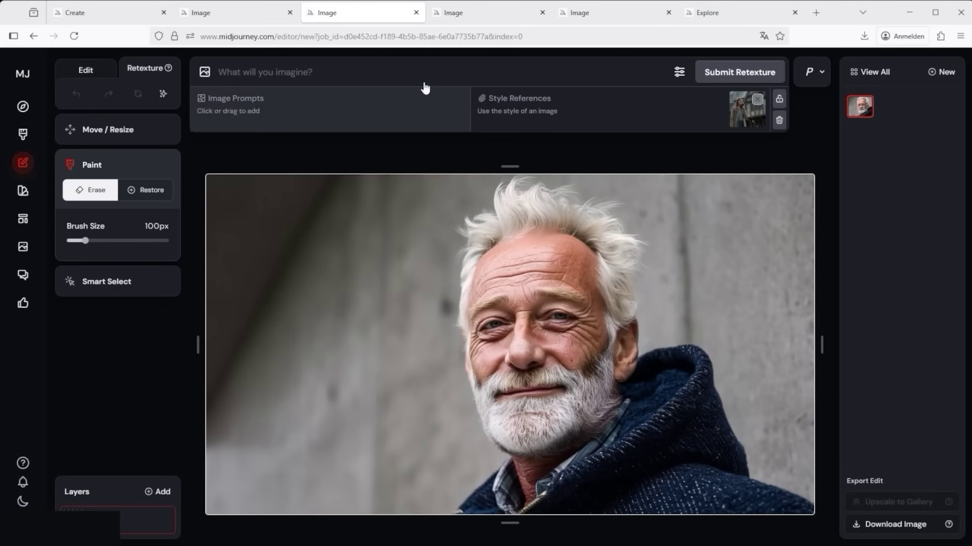
pyautogui.click(474, 17)
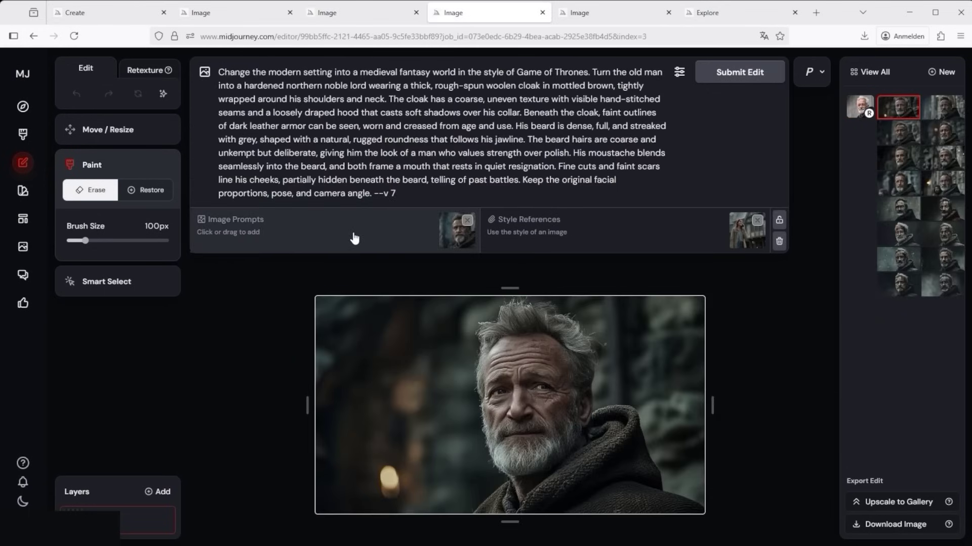
# Flip between the two medieval edits, settle on the weathered one, and toggle personalization on and off.
pyautogui.click(586, 18)
pyautogui.click(471, 11)
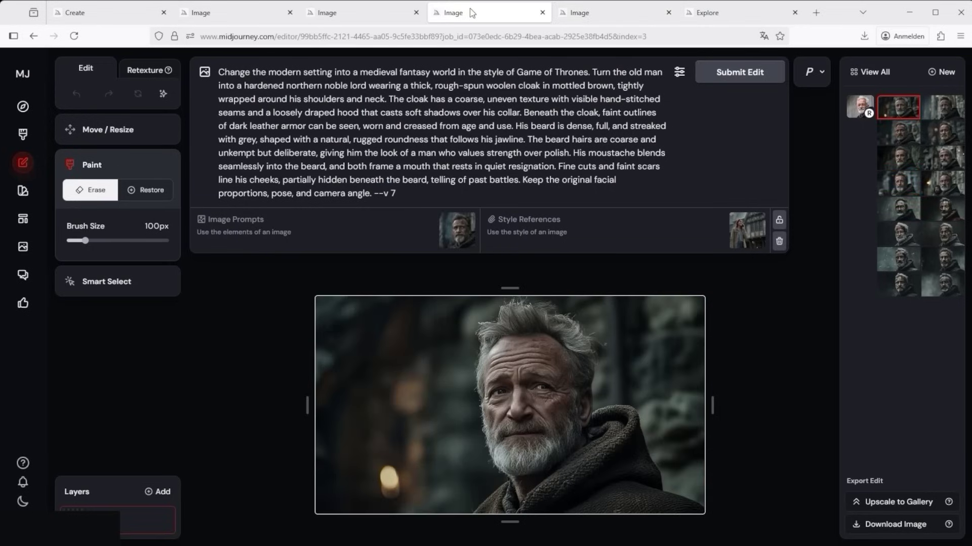
pyautogui.click(594, 13)
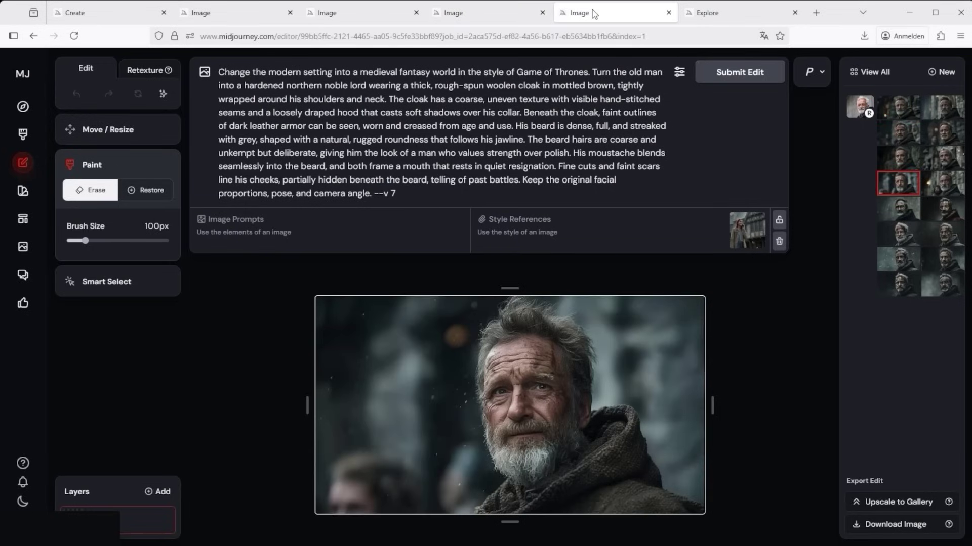
pyautogui.click(809, 73)
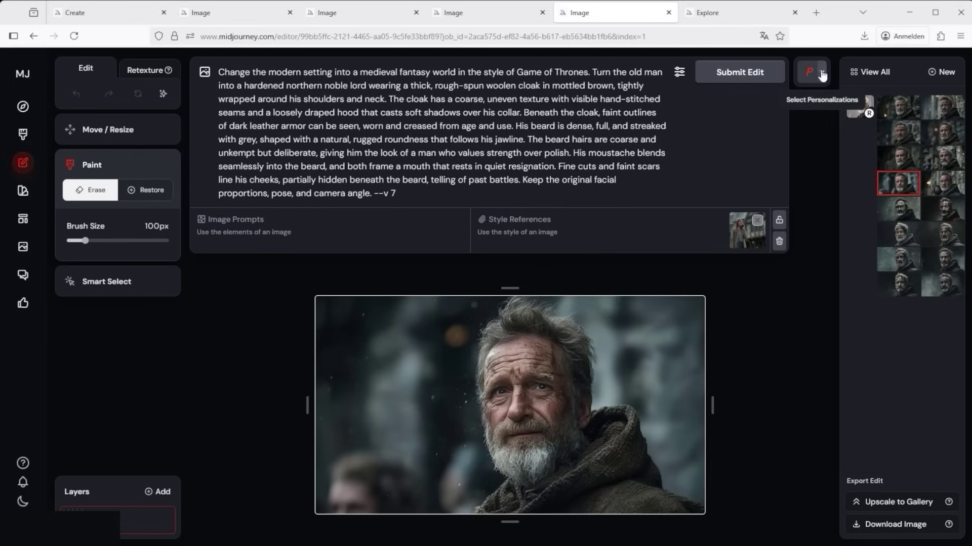
pyautogui.click(810, 73)
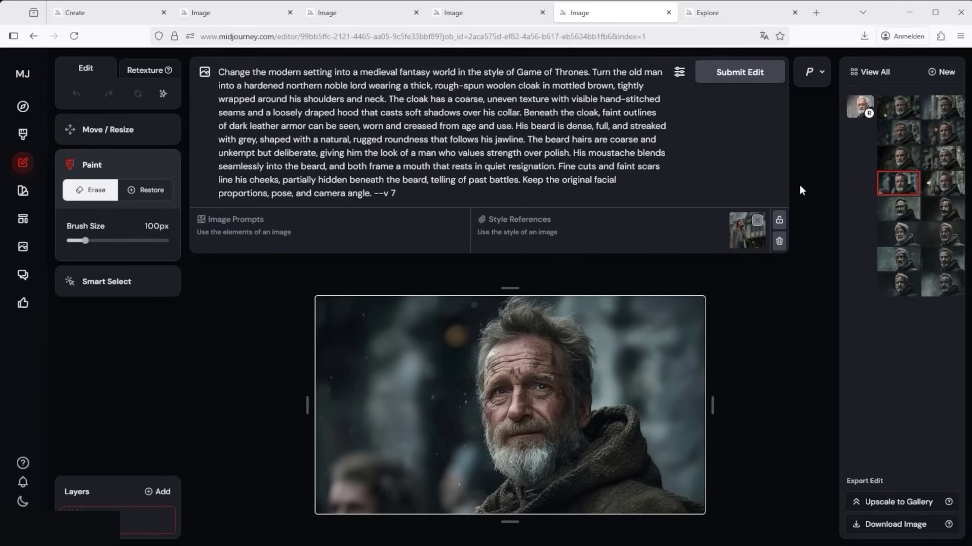
# Turn personalization on and tick the Red Dot, Office, Watercolor Flower, Cool Guy and Mixed Colour moodboards.
pyautogui.click(822, 72)
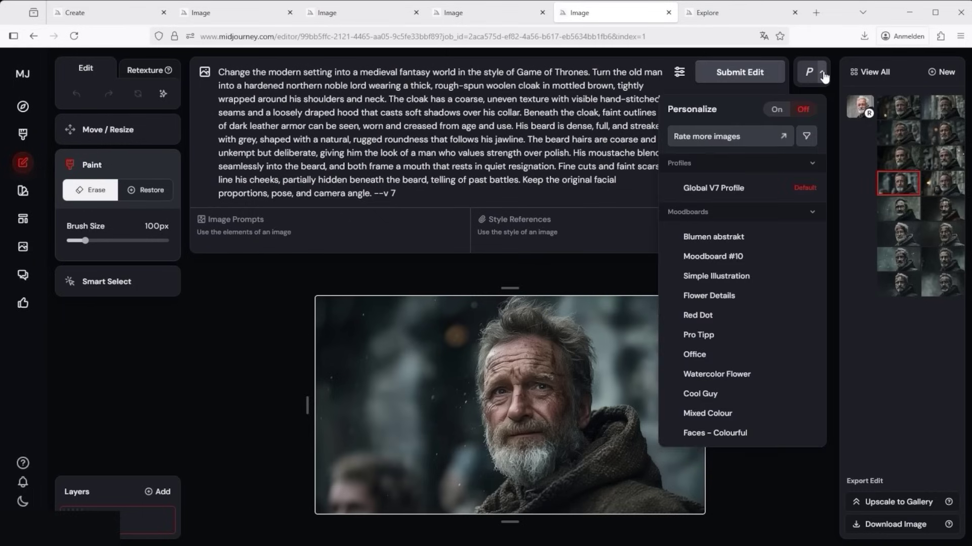
pyautogui.click(776, 109)
pyautogui.click(697, 315)
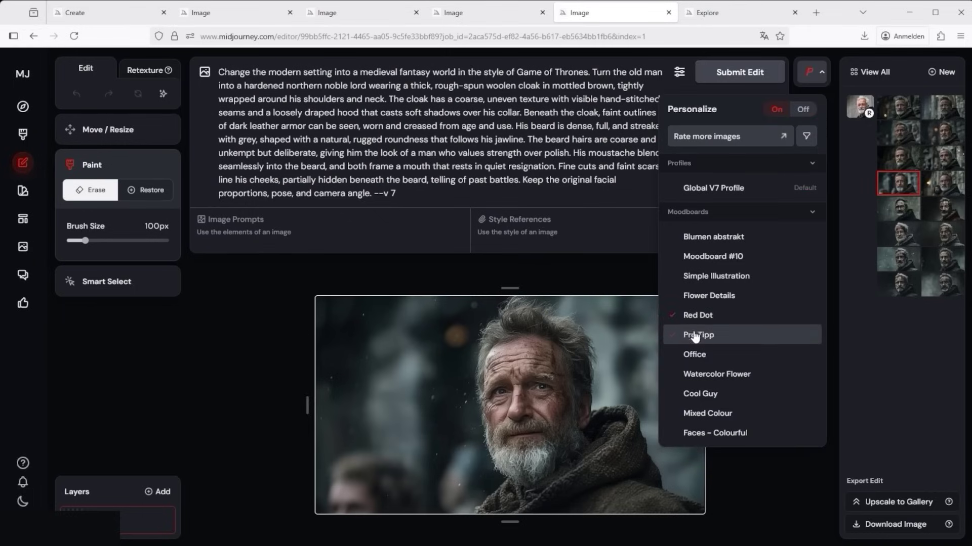
pyautogui.click(693, 355)
pyautogui.click(694, 374)
pyautogui.click(696, 394)
pyautogui.click(696, 416)
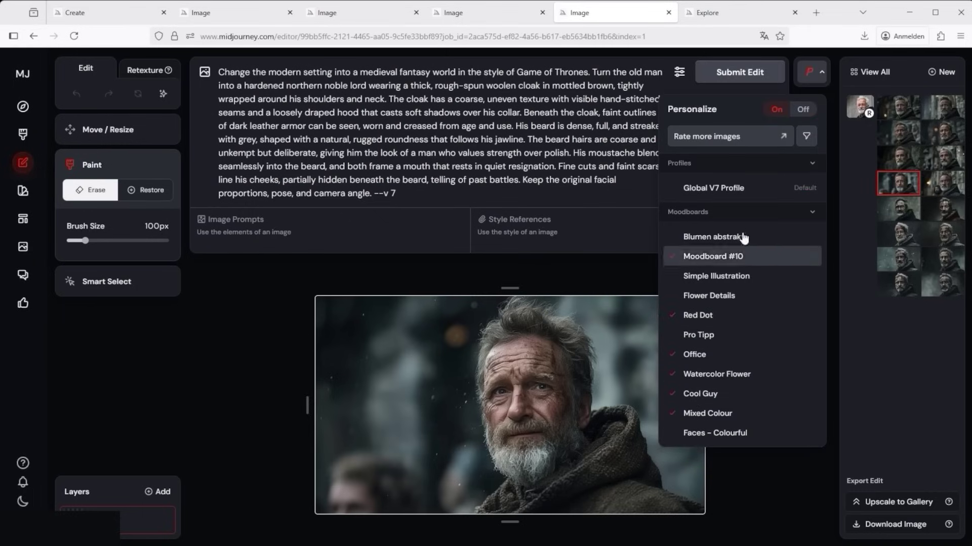
# Keep only the Red Dot and Office moodboards, close the menu, and go to the Explore gallery.
pyautogui.click(727, 323)
pyautogui.click(713, 375)
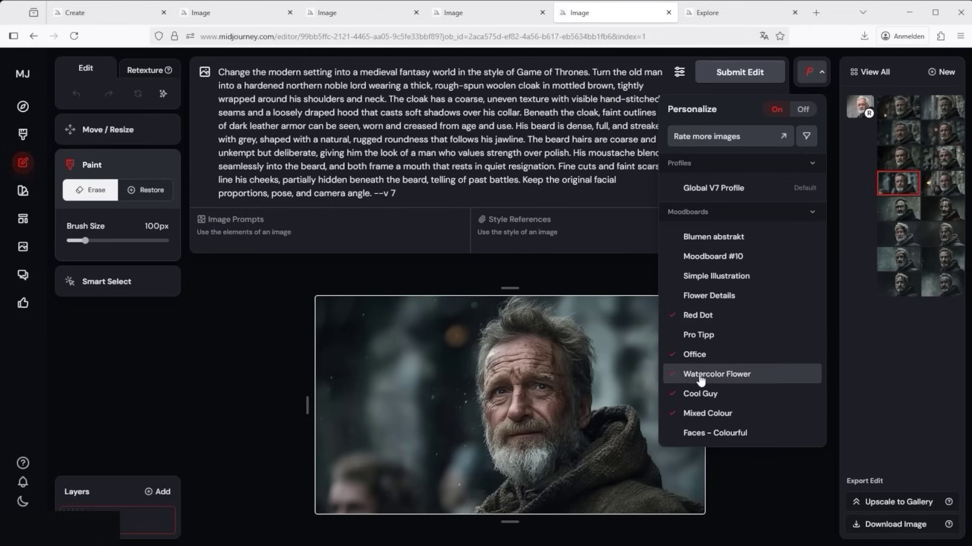
pyautogui.click(698, 394)
pyautogui.click(710, 412)
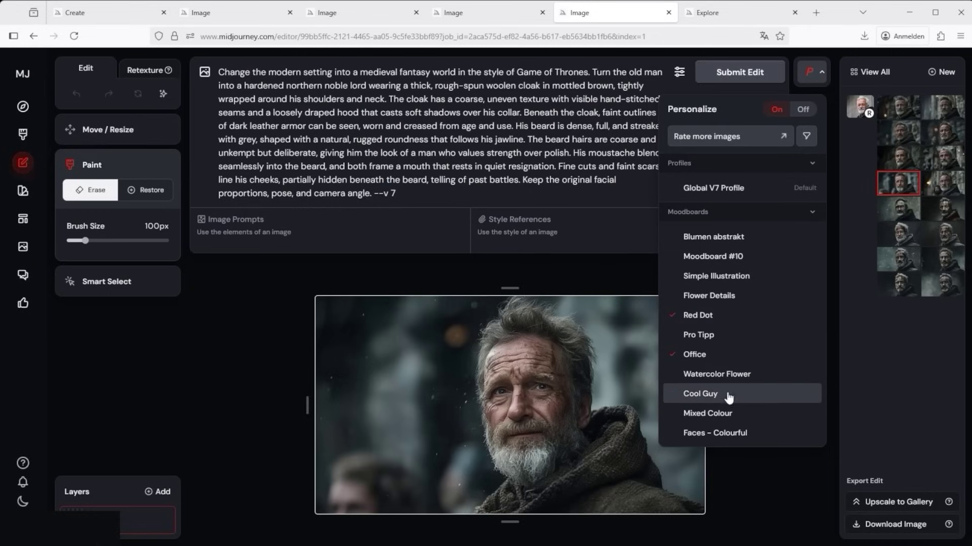
pyautogui.click(822, 75)
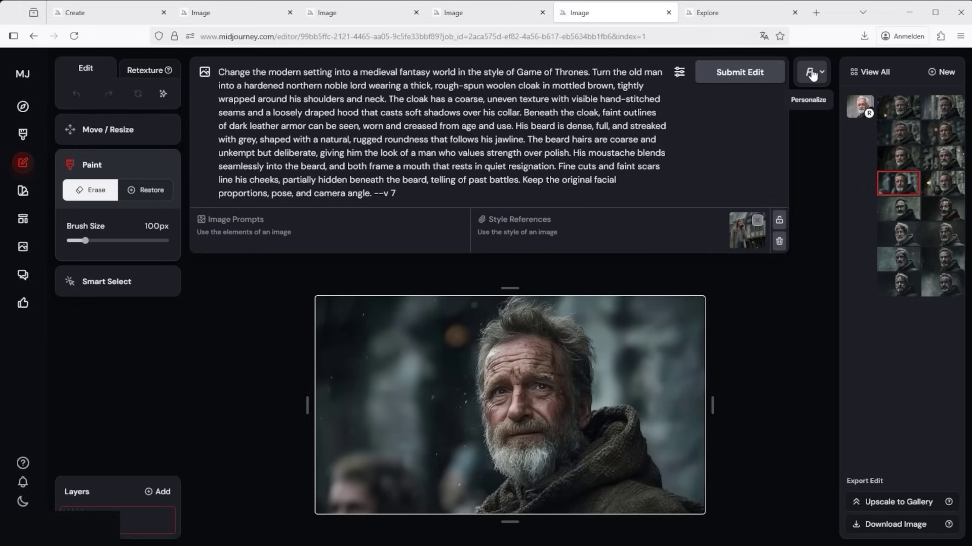
pyautogui.click(724, 14)
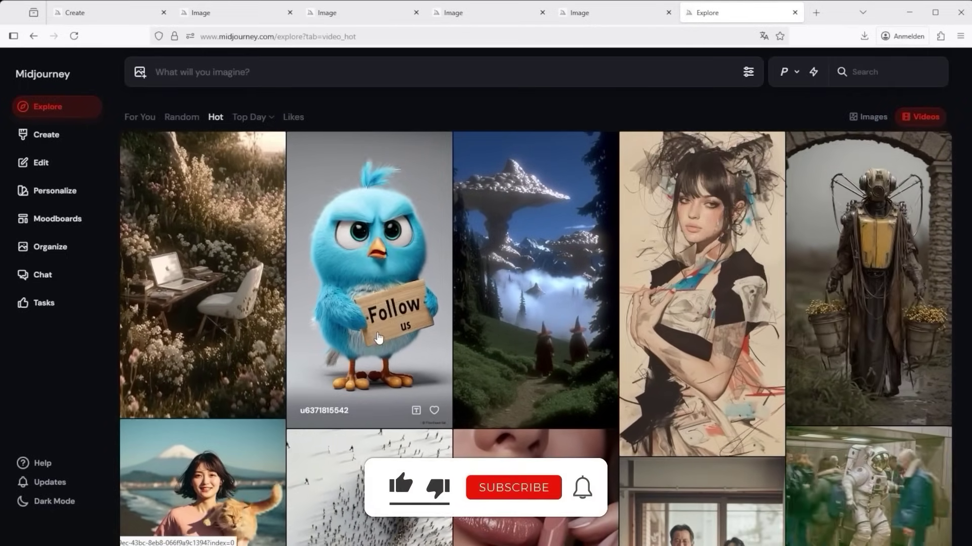
# Show the For You video feed on Explore, with animated characters like a startled rabbit in a cardigan.
pyautogui.click(144, 118)
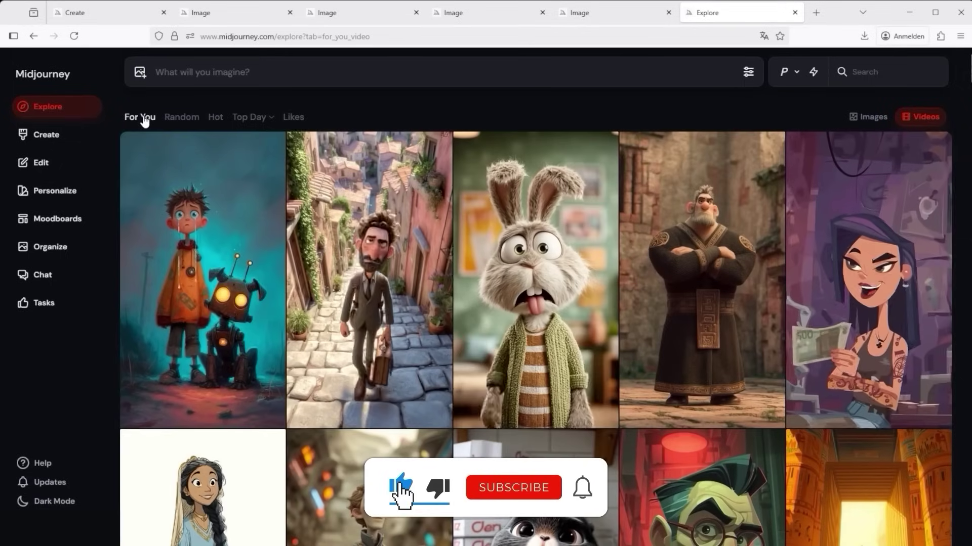